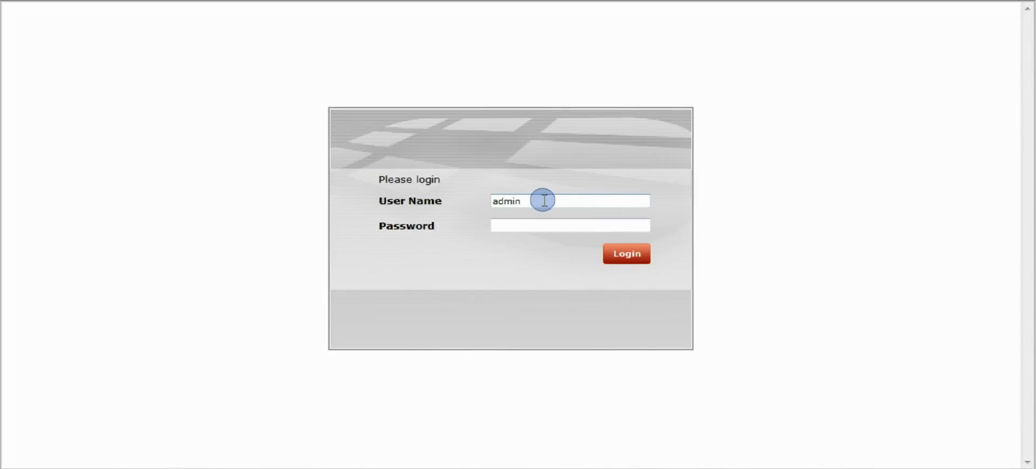
Step: Log in as admin and open the interface list in the global network settings of Fortigate-VM2
{"action": "key", "text": "Return"}
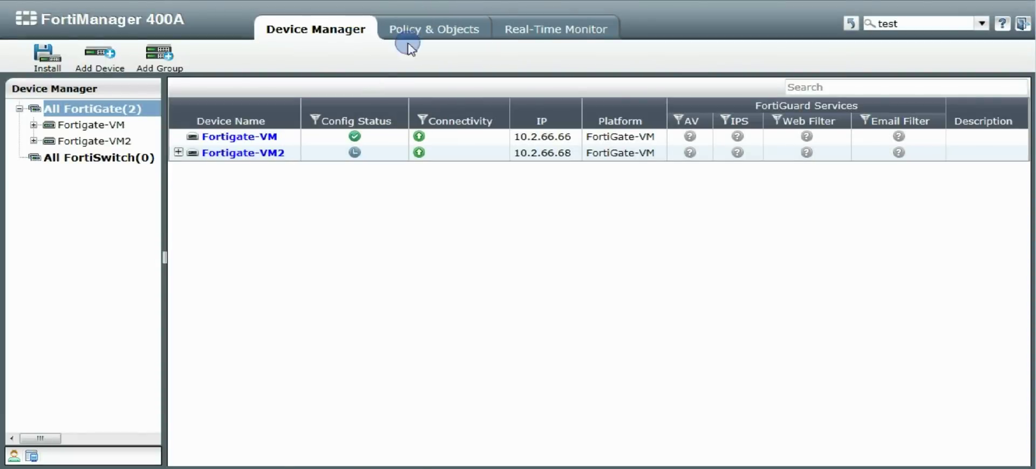
{"action": "left_click", "coordinate": [82, 144]}
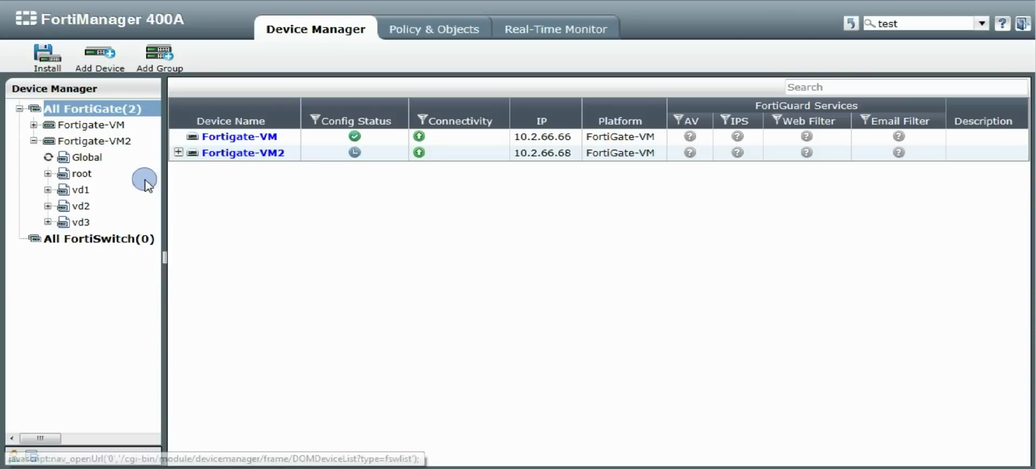
{"action": "left_click", "coordinate": [86, 157]}
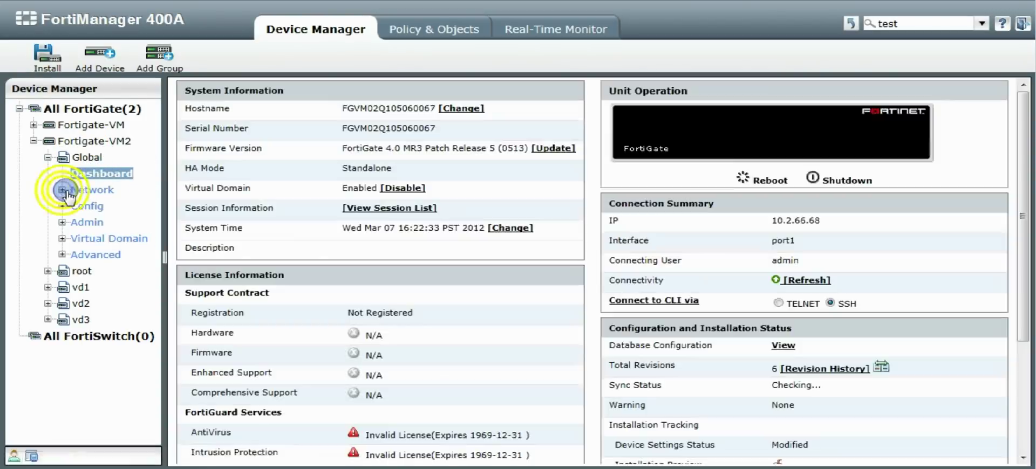
{"action": "left_click", "coordinate": [62, 190]}
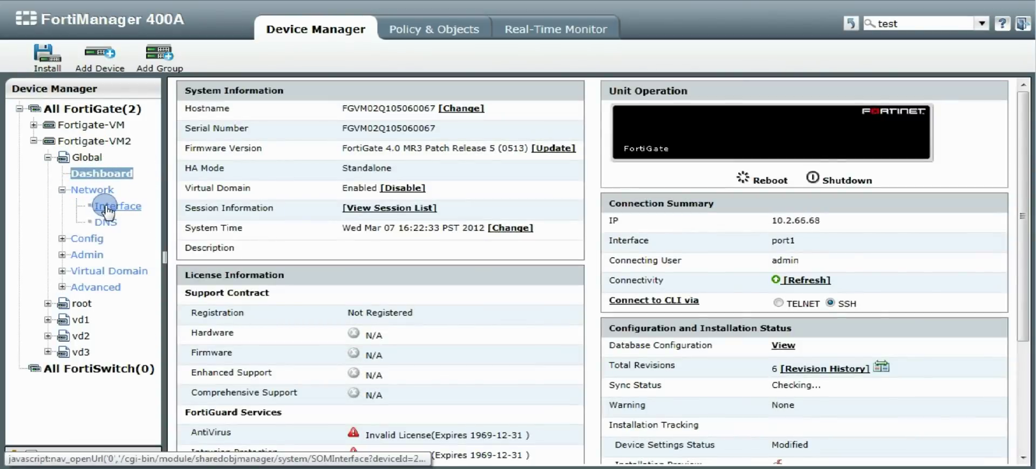
{"action": "left_click", "coordinate": [111, 209]}
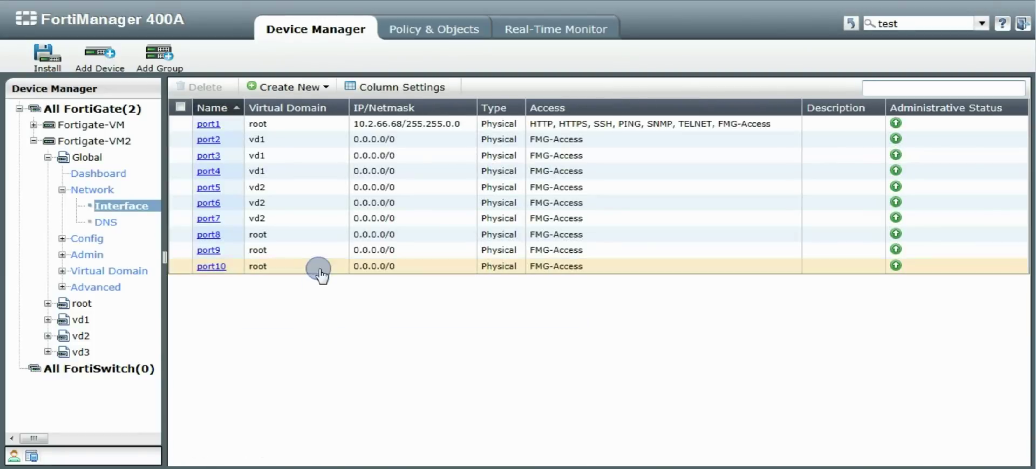
Step: Start a new VLAN interface named vlan1 on port2 with VLAN ID 1
{"action": "left_click", "coordinate": [310, 88]}
{"action": "left_click", "coordinate": [308, 105]}
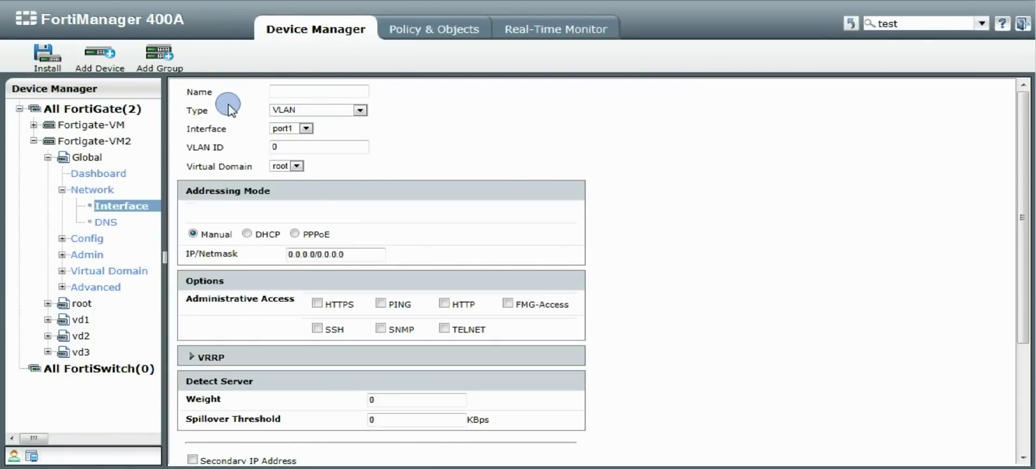
{"action": "left_click", "coordinate": [315, 94]}
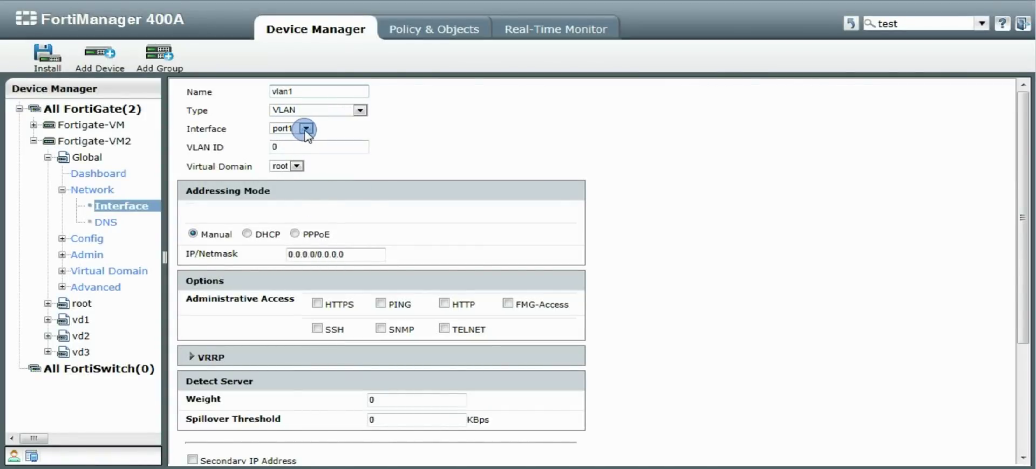
{"action": "left_click", "coordinate": [305, 129]}
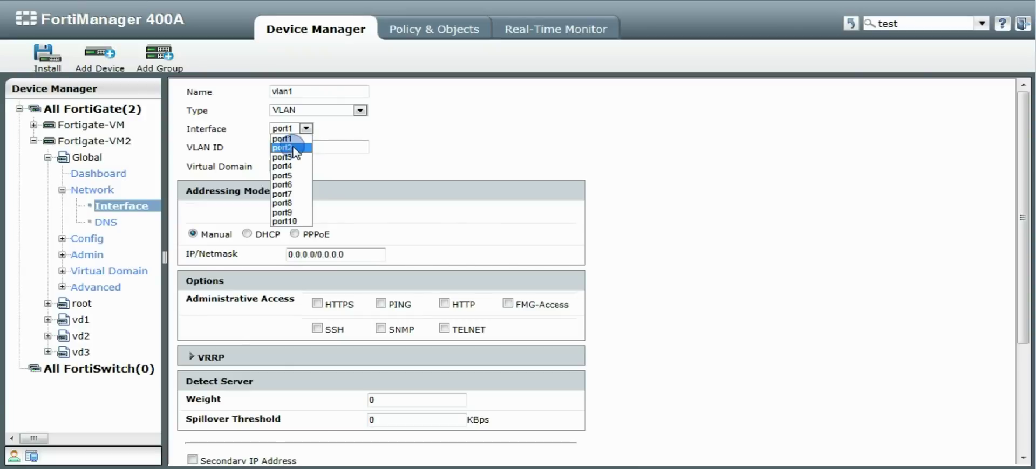
{"action": "left_click", "coordinate": [294, 149]}
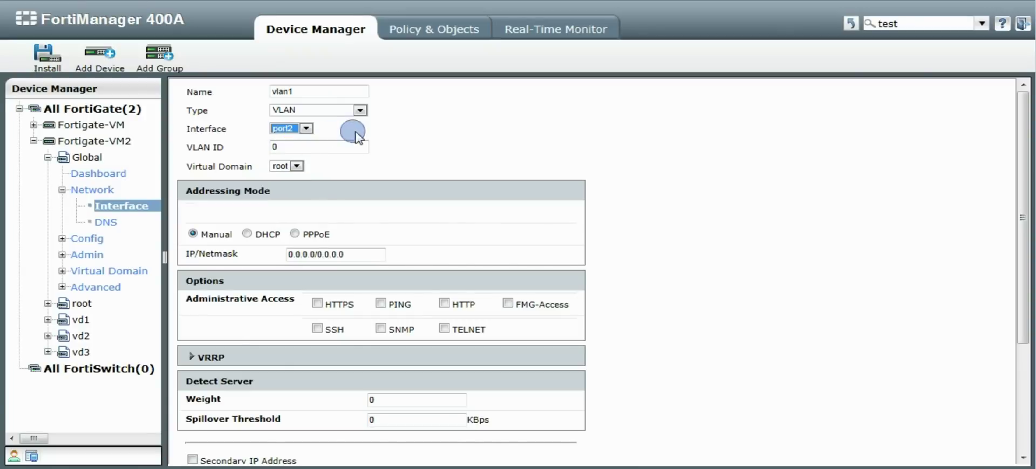
{"action": "double_click", "coordinate": [280, 146]}
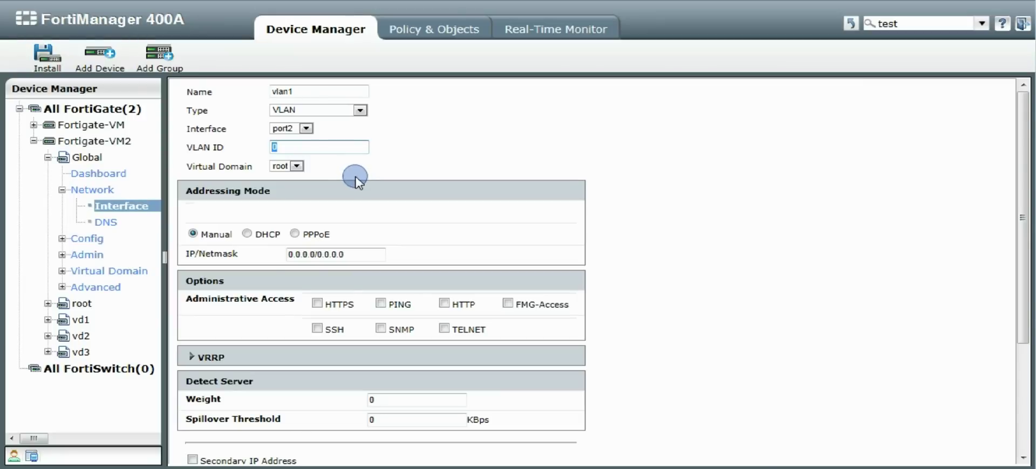
Step: Assign the new VLAN interface to virtual domain vd1 with DHCP addressing and save it
{"action": "left_click", "coordinate": [297, 167]}
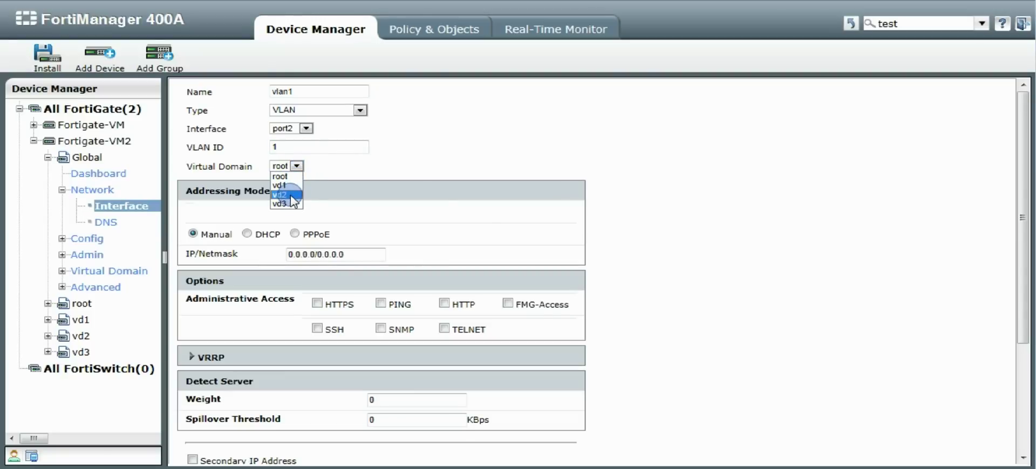
{"action": "left_click", "coordinate": [289, 194]}
{"action": "left_click_drag", "start_coordinate": [291, 201], "coordinate": [298, 189]}
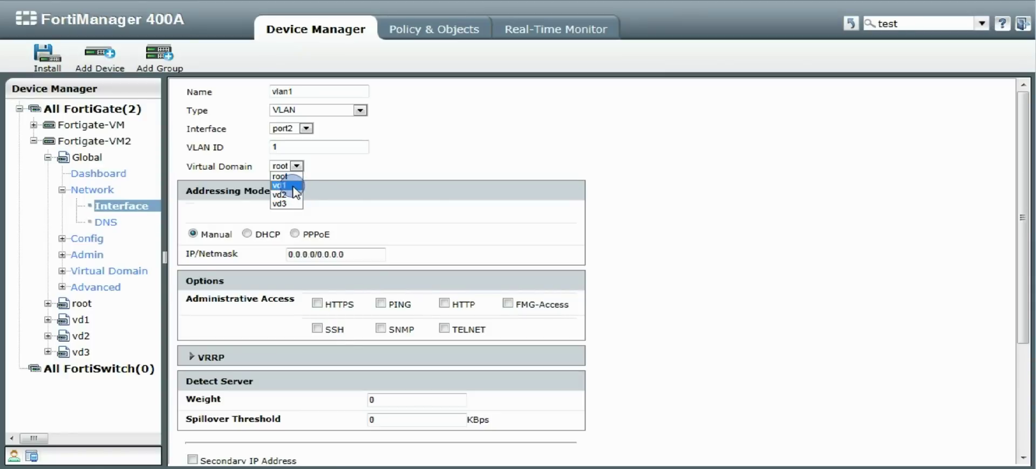
{"action": "left_click_drag", "start_coordinate": [298, 190], "coordinate": [291, 135]}
{"action": "left_click", "coordinate": [290, 186]}
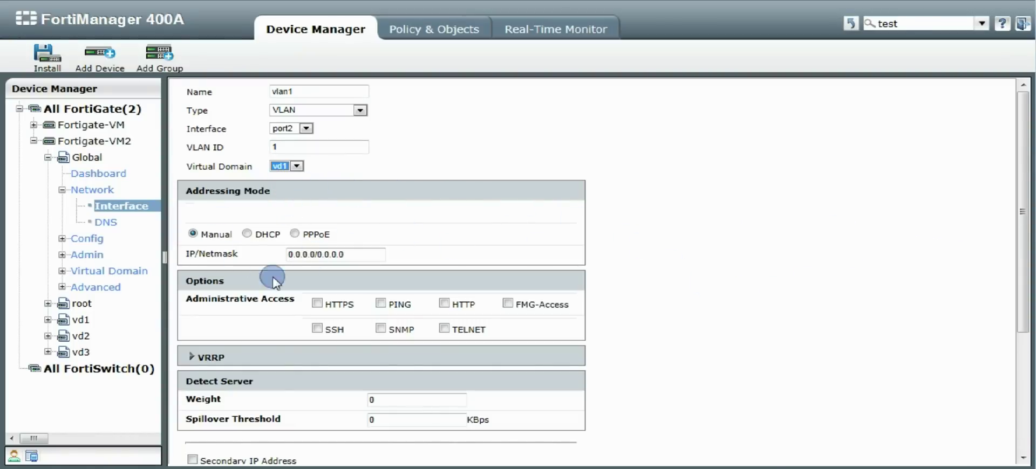
{"action": "left_click", "coordinate": [248, 234]}
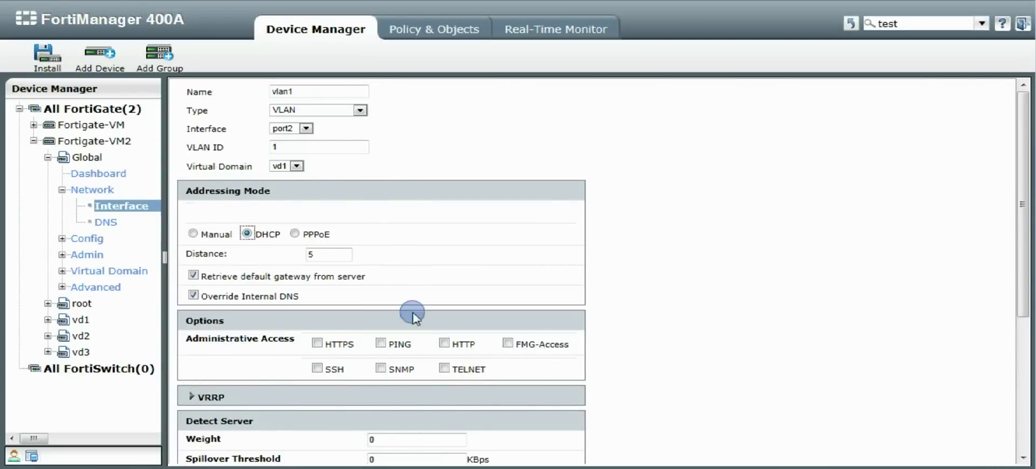
{"action": "left_click_drag", "start_coordinate": [1018, 201], "coordinate": [977, 327]}
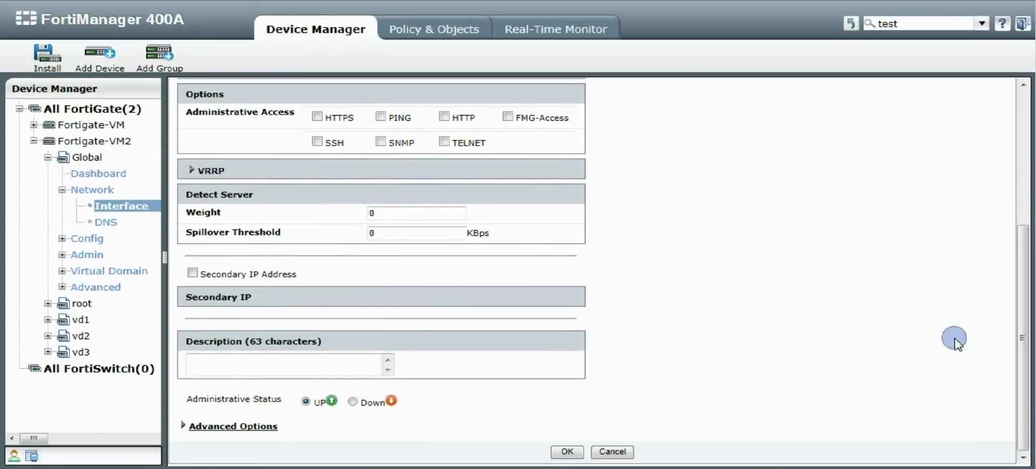
{"action": "left_click", "coordinate": [565, 454]}
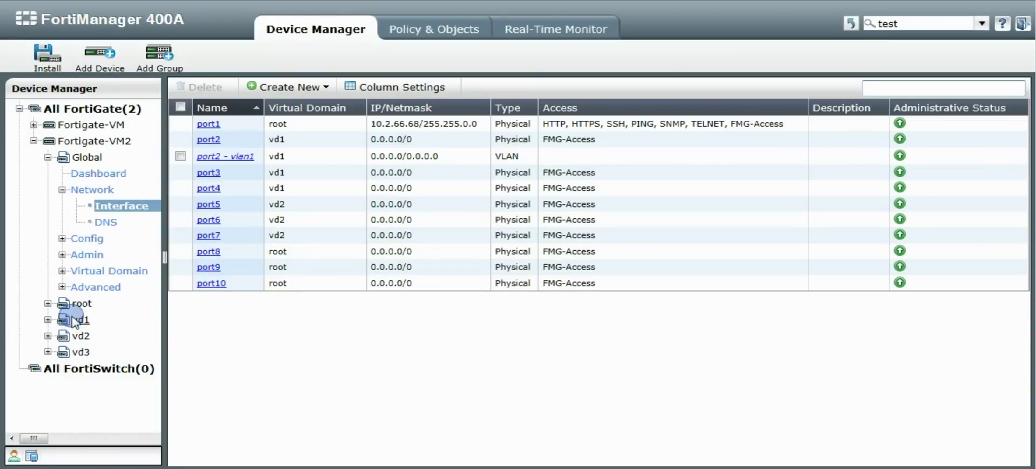
Step: Add vlan1 as an interface member of the internal zone in the zone map of vd1
{"action": "left_click", "coordinate": [48, 324]}
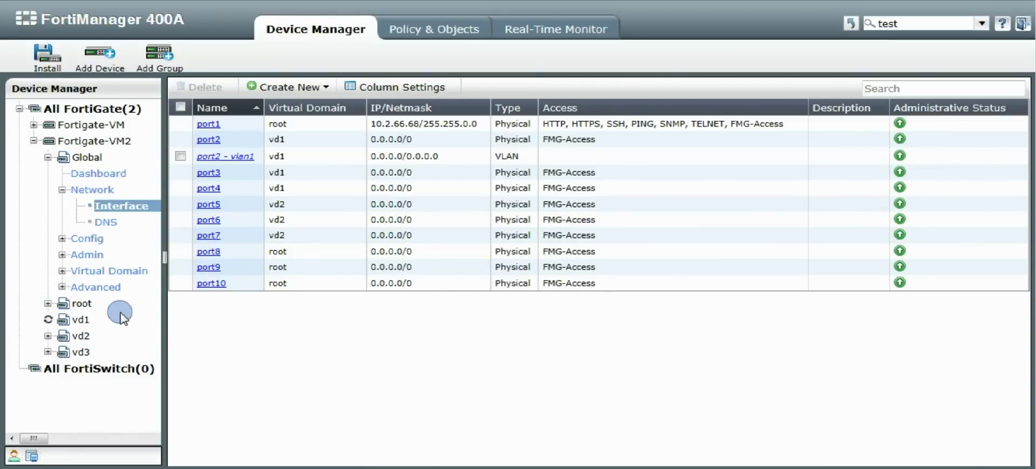
{"action": "left_click", "coordinate": [128, 223]}
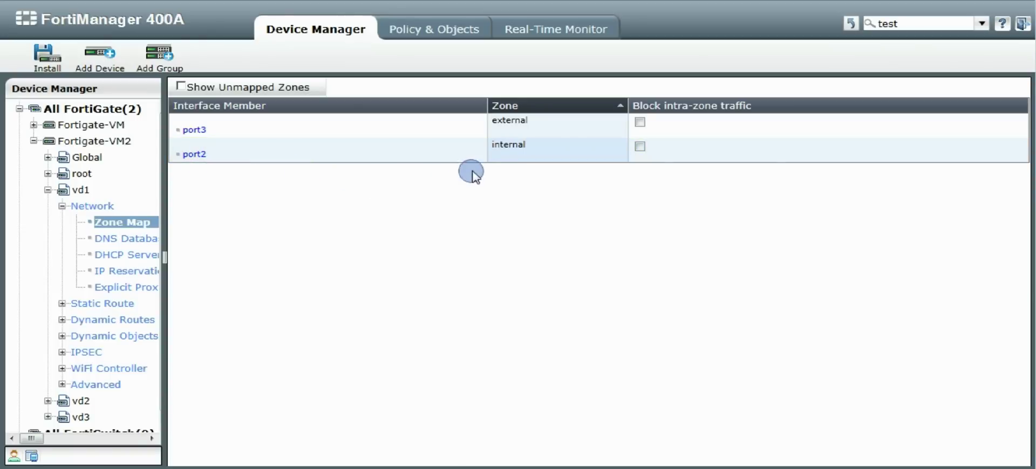
{"action": "left_click", "coordinate": [478, 145]}
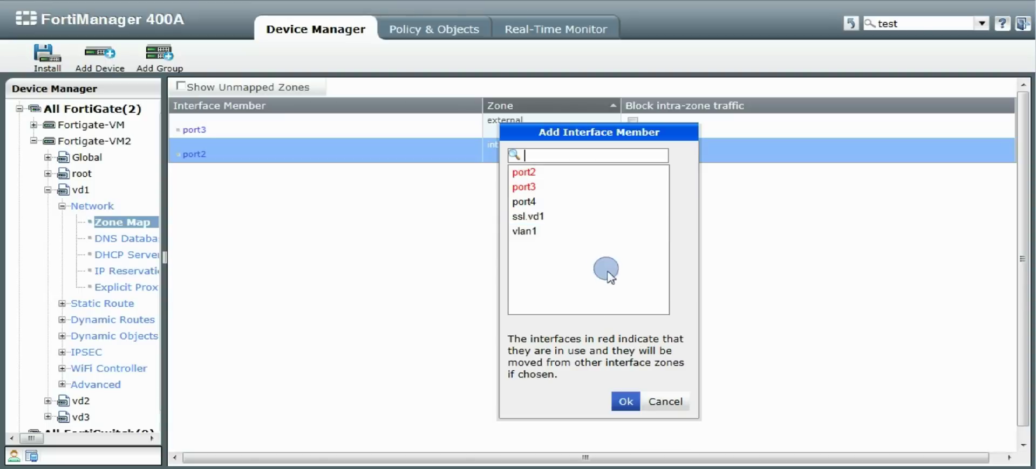
{"action": "left_click", "coordinate": [543, 235]}
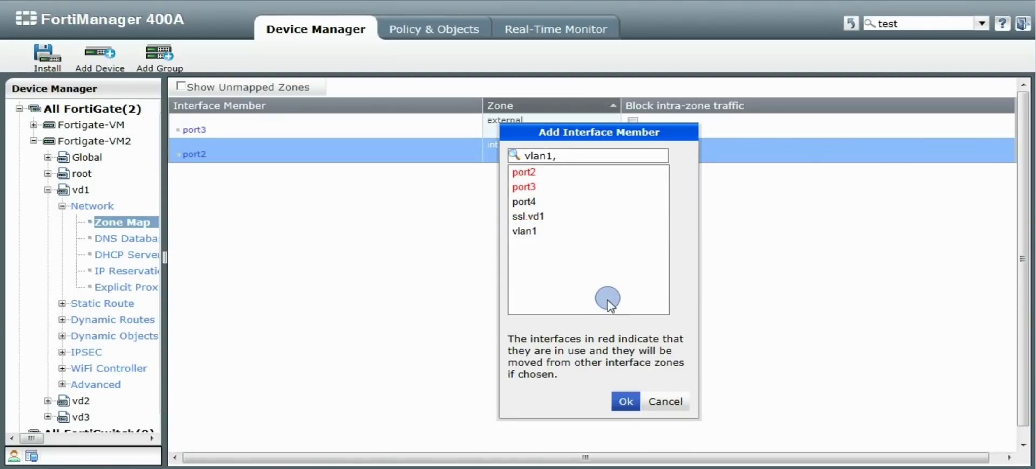
{"action": "left_click", "coordinate": [625, 402]}
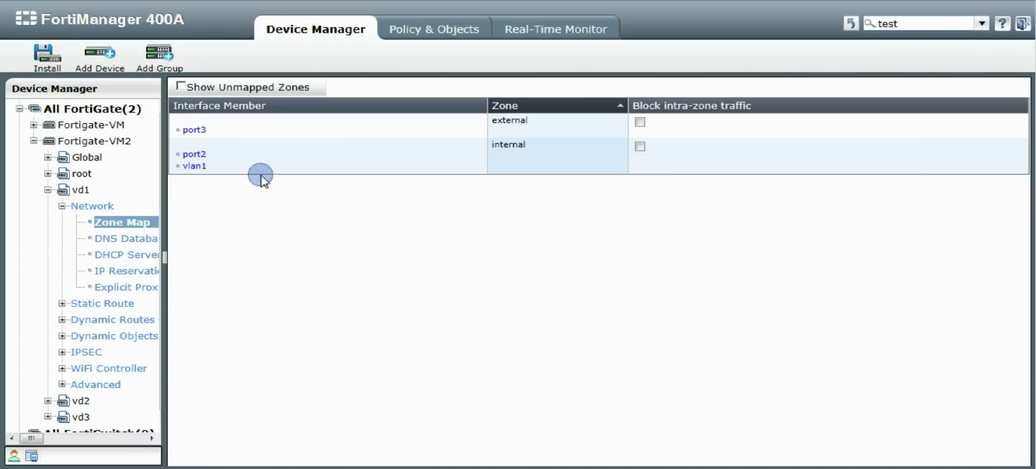
{"action": "left_click", "coordinate": [221, 158]}
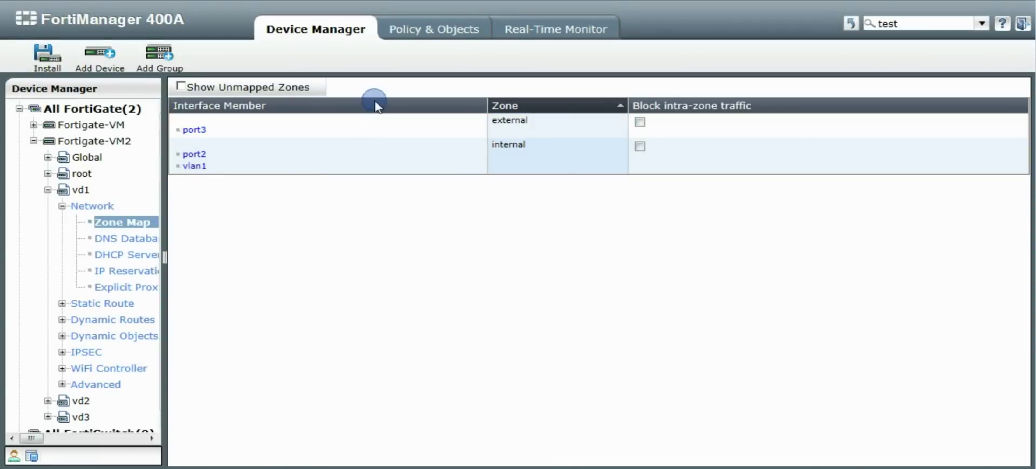
Step: Check the installation targets of the default policy package without changing them
{"action": "left_click", "coordinate": [429, 34]}
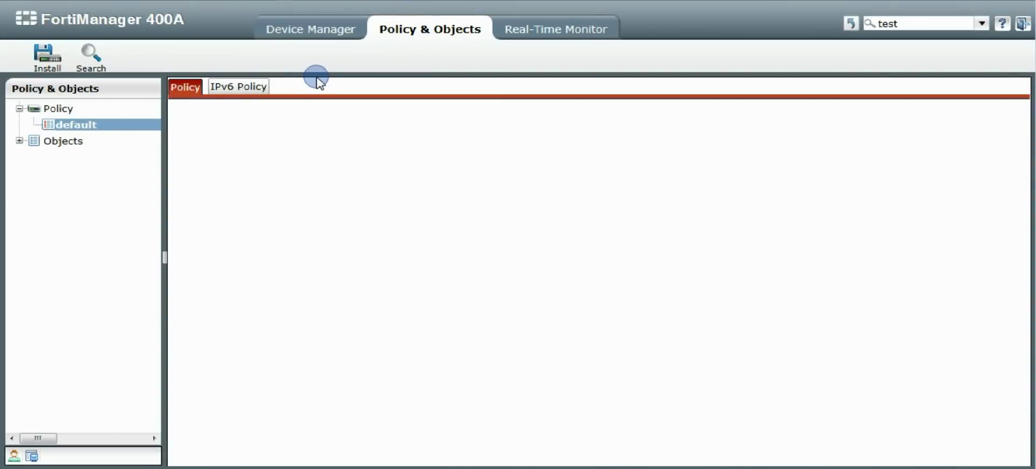
{"action": "left_click", "coordinate": [75, 126]}
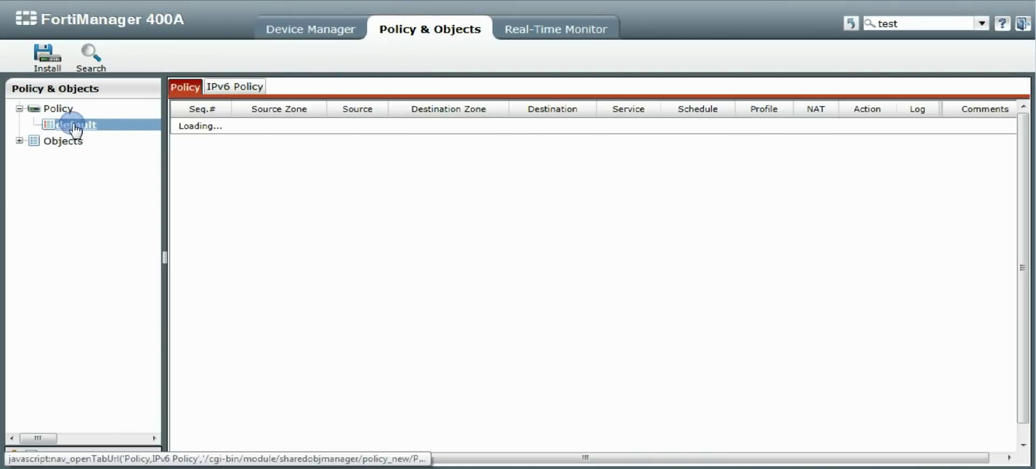
{"action": "right_click", "coordinate": [105, 125]}
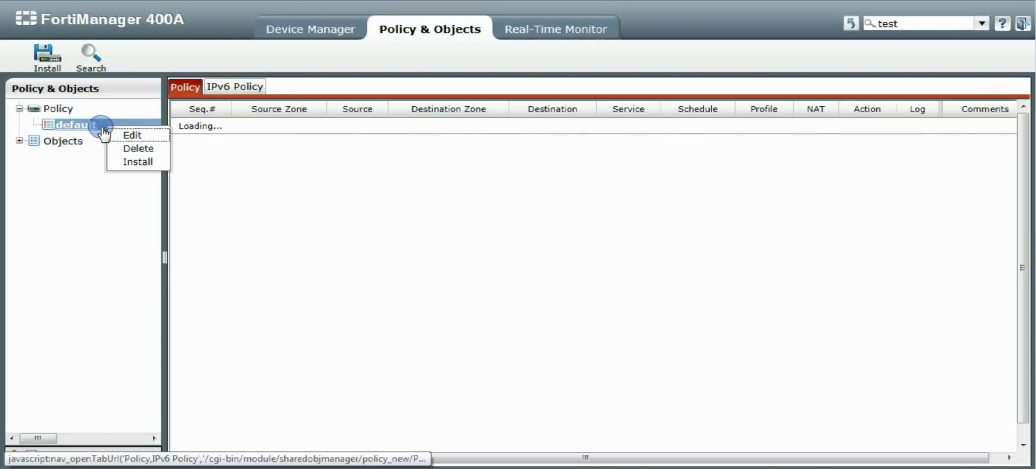
{"action": "left_click", "coordinate": [127, 137]}
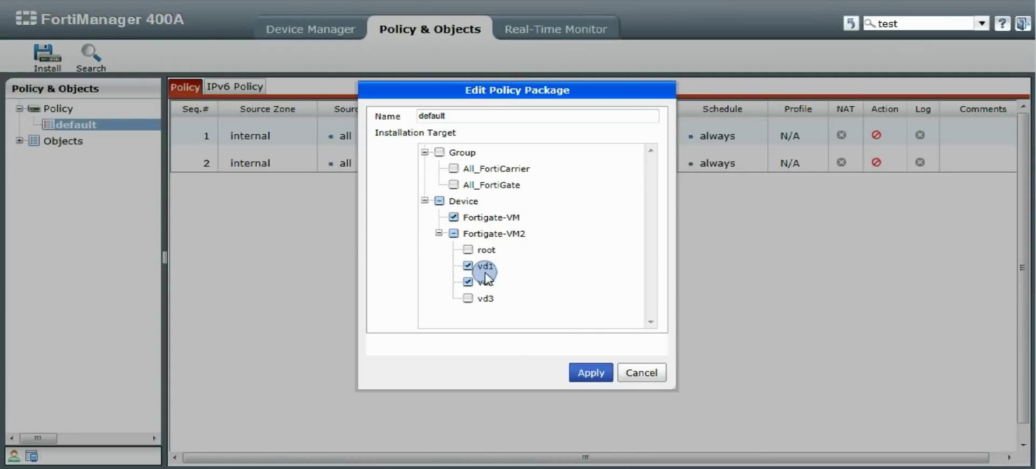
{"action": "left_click", "coordinate": [640, 374]}
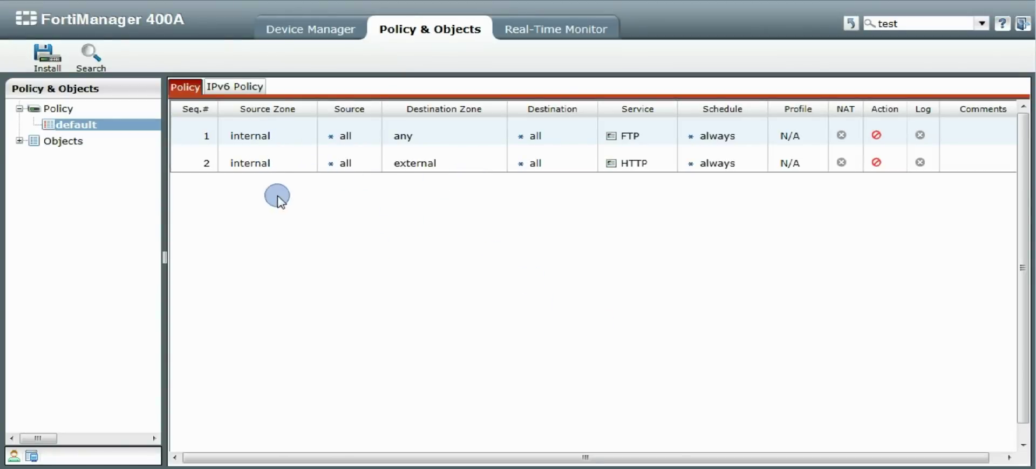
Step: Set up installation of the default policy package and device settings on Fortigate-VM and Fortigate-VM2 (vd1, vd2), and run the validation
{"action": "left_click", "coordinate": [54, 65]}
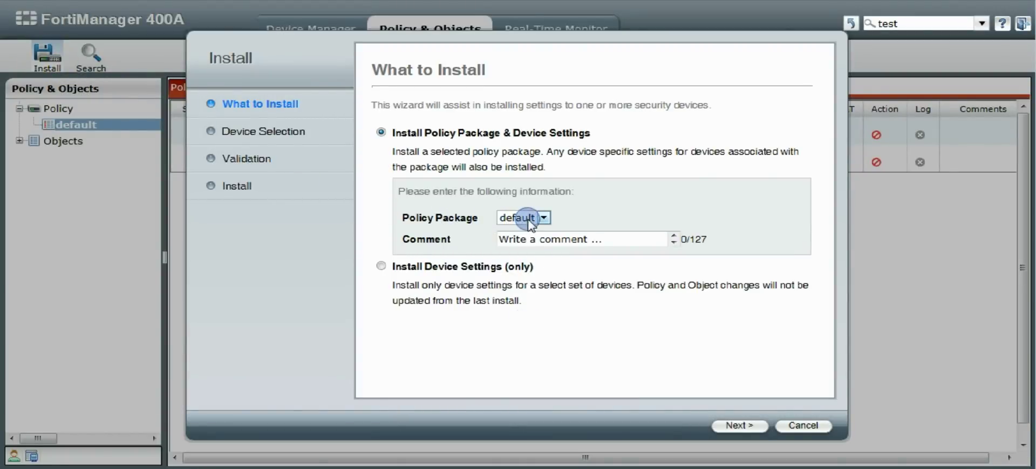
{"action": "left_click", "coordinate": [545, 218]}
{"action": "left_click", "coordinate": [545, 218]}
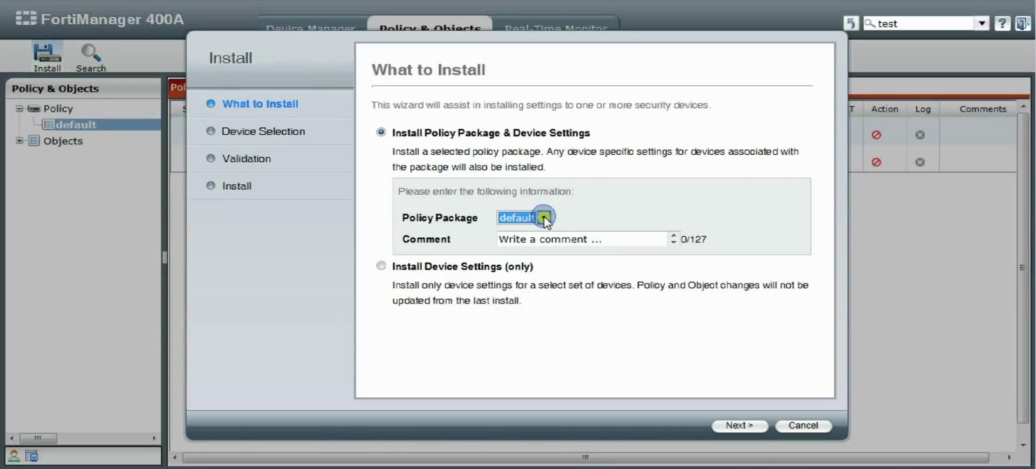
{"action": "left_click", "coordinate": [740, 426]}
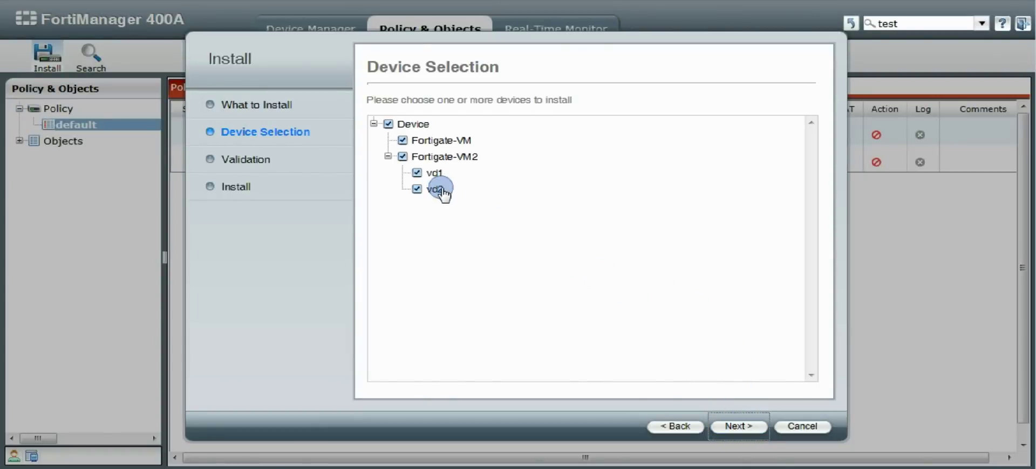
{"action": "left_click", "coordinate": [741, 426]}
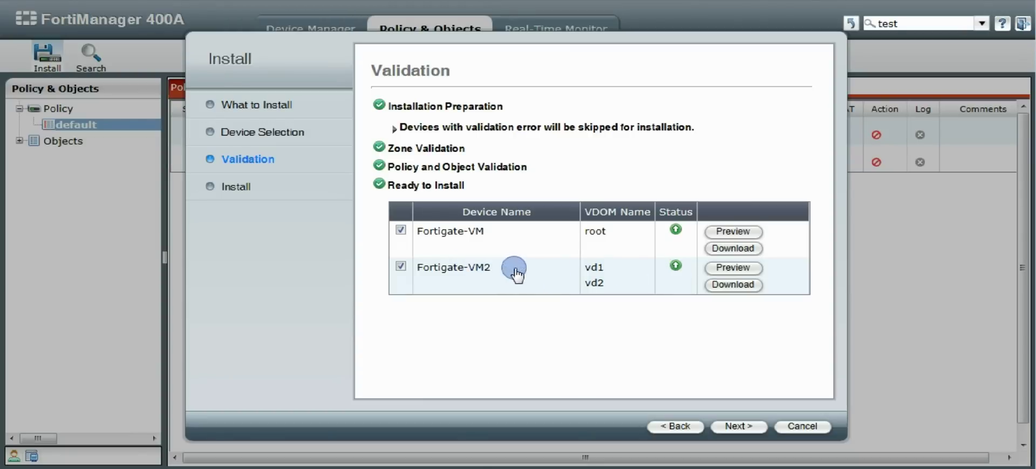
Step: Preview the configuration for Fortigate-VM2 (vd1, vd2) and read it through to the end
{"action": "left_click", "coordinate": [734, 268]}
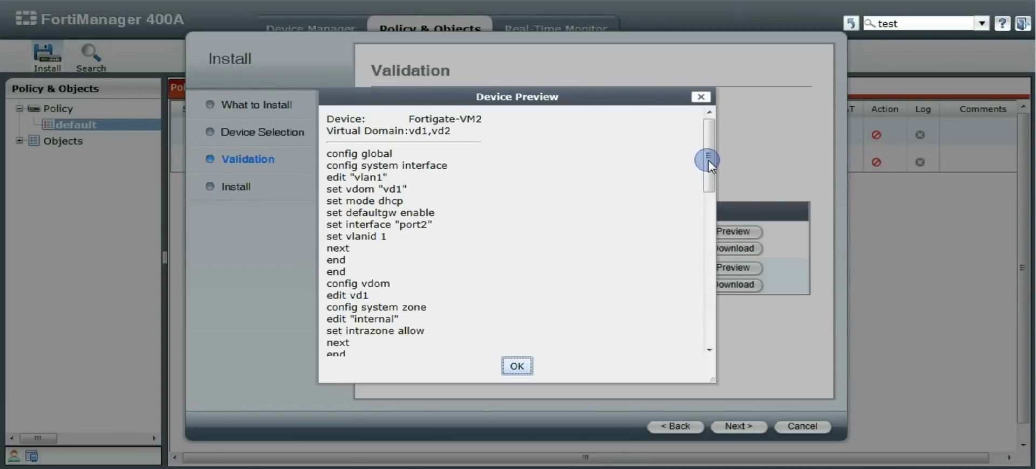
{"action": "scroll", "coordinate": [708, 162], "scroll_direction": "down", "scroll_amount": 1}
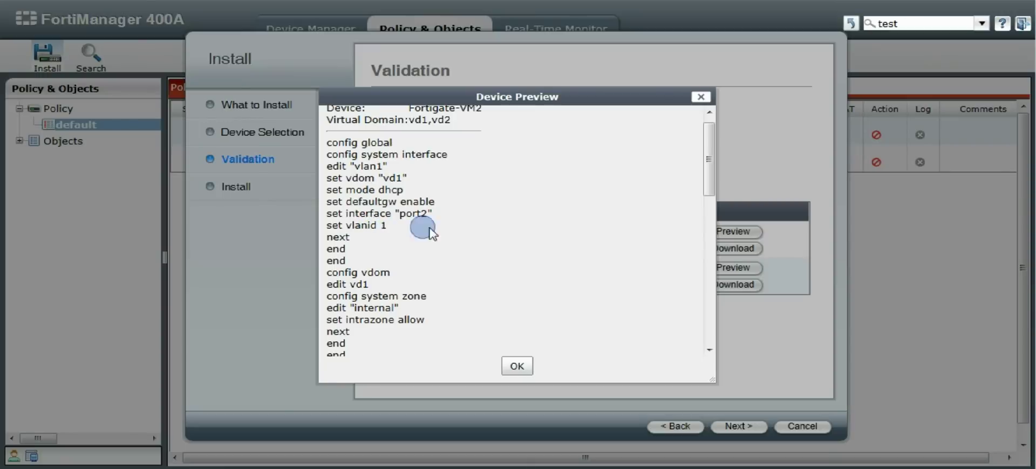
{"action": "left_click_drag", "start_coordinate": [709, 168], "coordinate": [707, 221]}
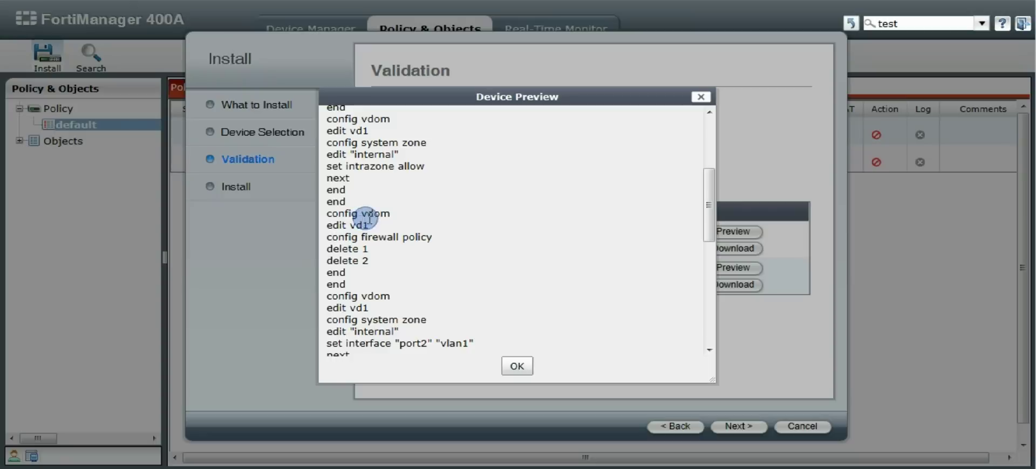
{"action": "left_click_drag", "start_coordinate": [701, 201], "coordinate": [701, 253]}
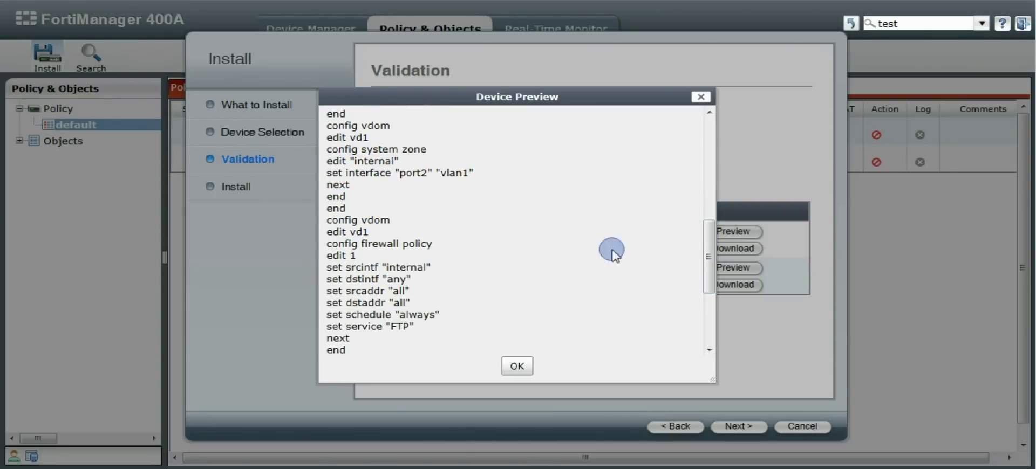
{"action": "left_click_drag", "start_coordinate": [701, 245], "coordinate": [708, 257]}
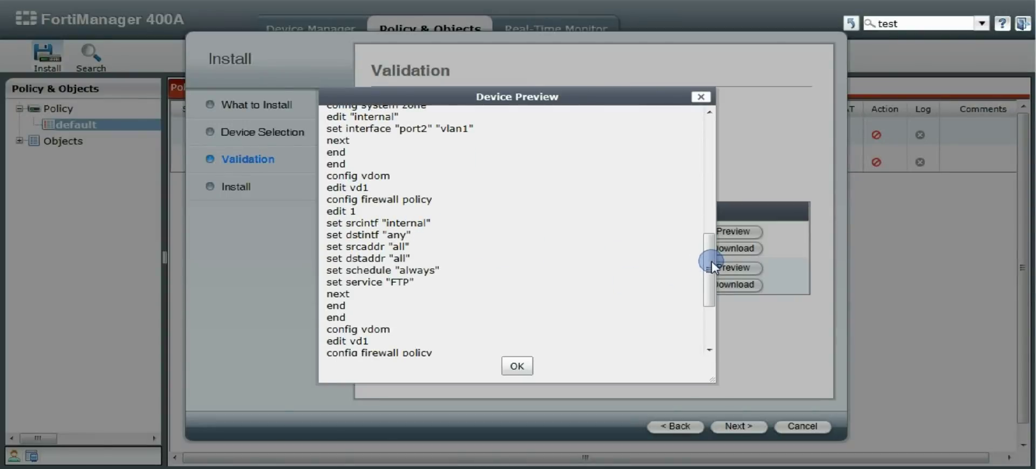
{"action": "left_click_drag", "start_coordinate": [711, 264], "coordinate": [709, 311]}
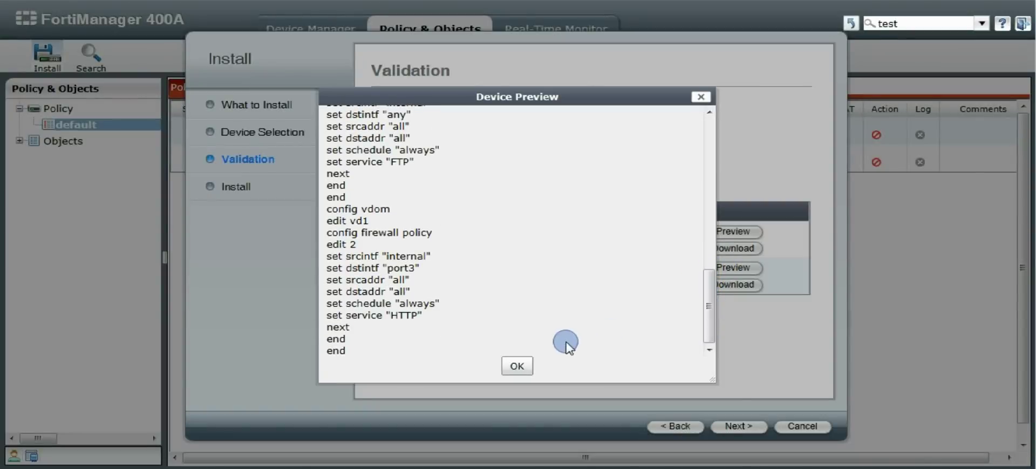
{"action": "left_click", "coordinate": [517, 367]}
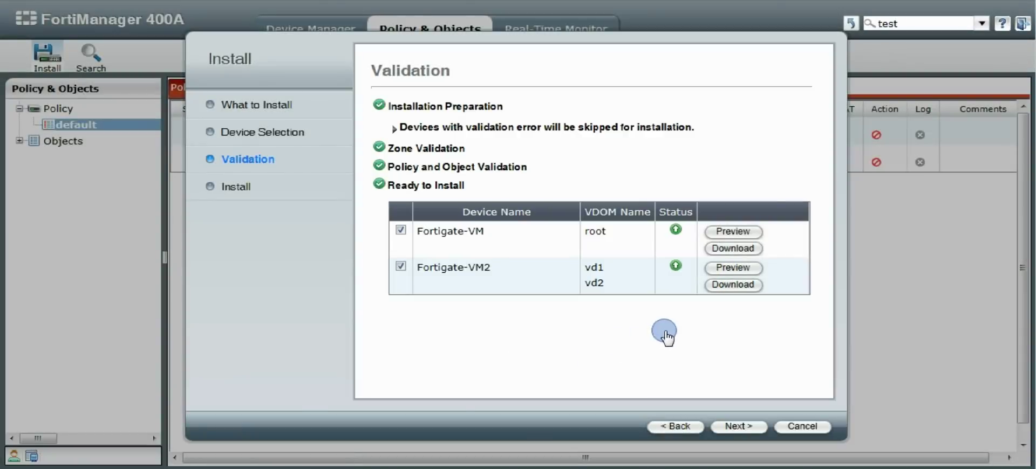
Step: Install the policy package and device settings on Fortigate-VM and Fortigate-VM2, and finish the wizard
{"action": "left_click", "coordinate": [739, 426]}
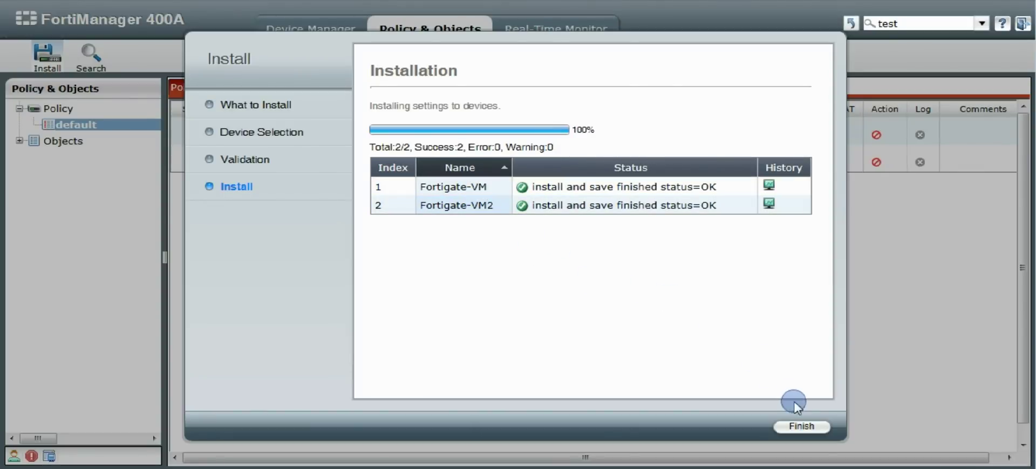
{"action": "left_click", "coordinate": [808, 429]}
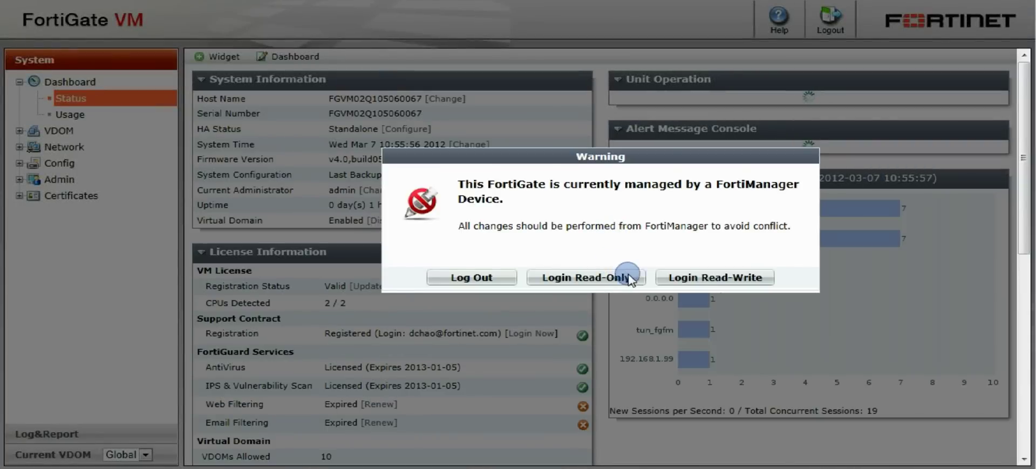
Step: Log in to the FortiGate VM as read-only and look at the VLAN interface under port2 in the global interface list
{"action": "left_click", "coordinate": [612, 280]}
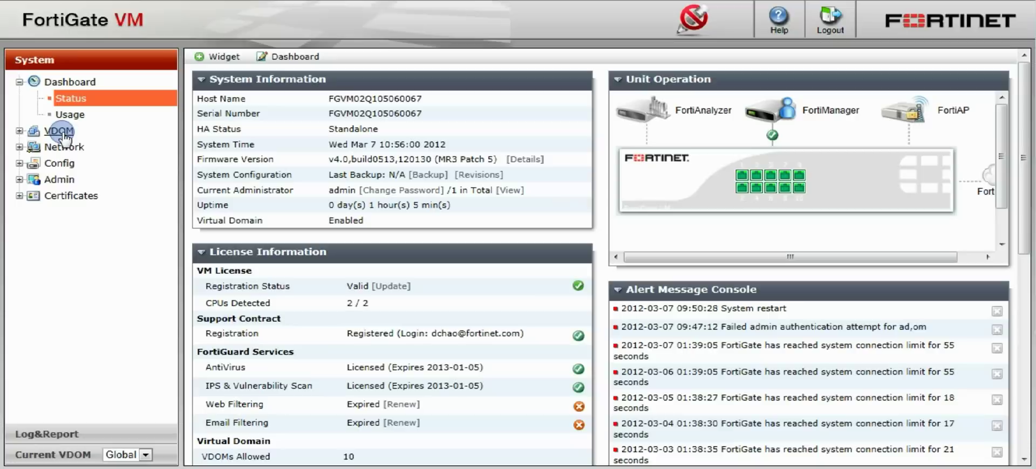
{"action": "left_click", "coordinate": [66, 147]}
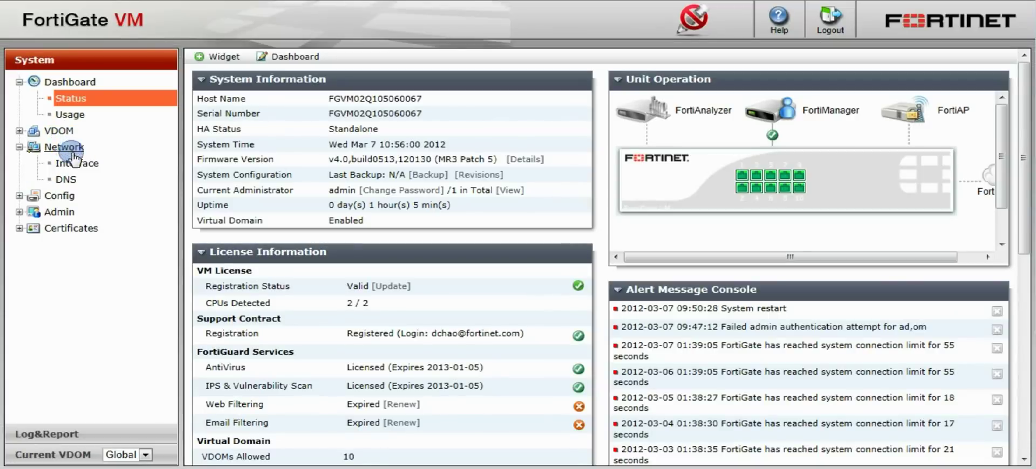
{"action": "left_click", "coordinate": [76, 163]}
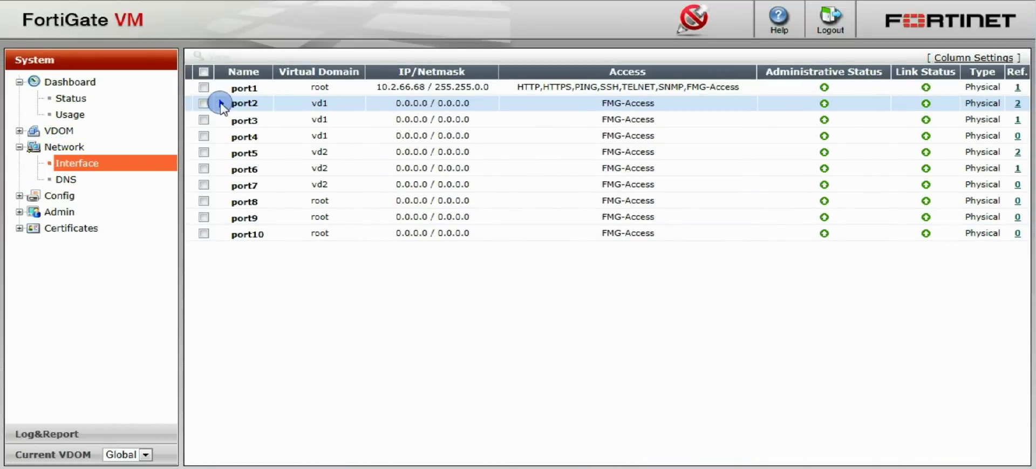
{"action": "left_click", "coordinate": [221, 104]}
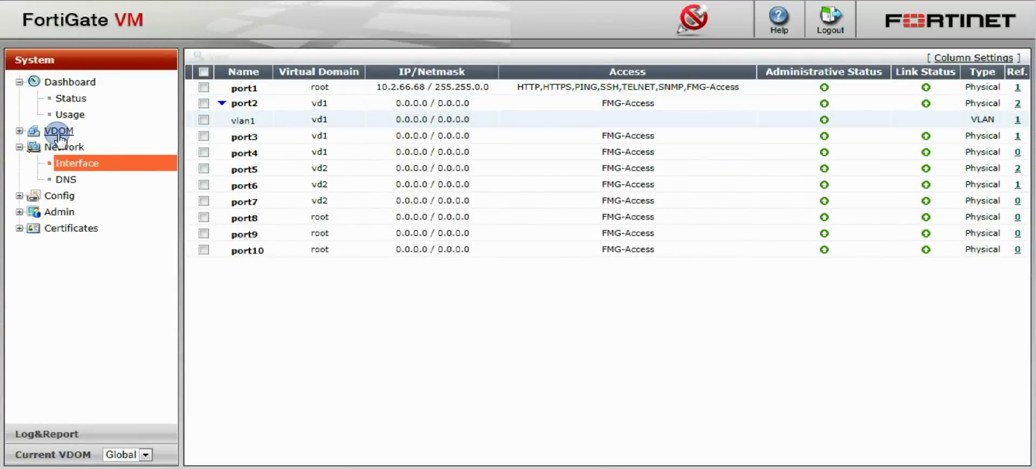
Step: Examine the internal zone's member interfaces and the firewall policies in VDOM vd1, and return to FortiManager
{"action": "left_click", "coordinate": [145, 456]}
{"action": "left_click", "coordinate": [114, 419]}
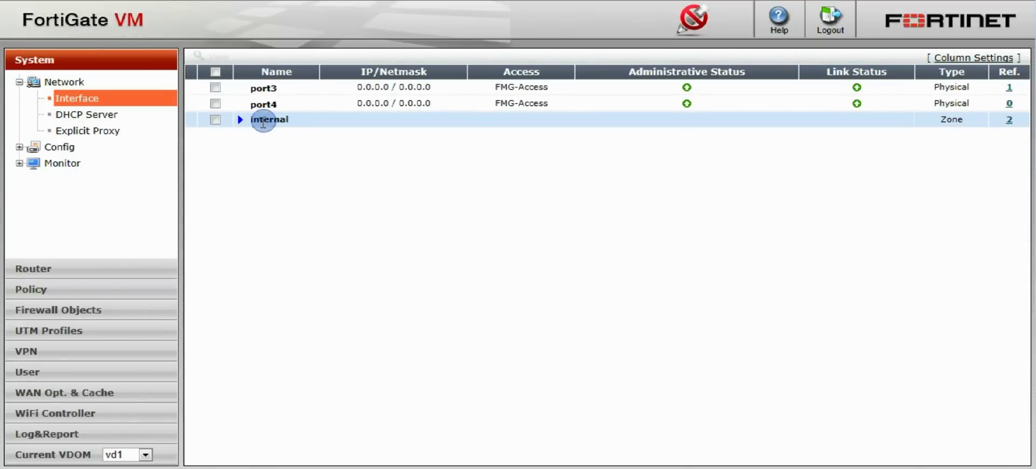
{"action": "left_click", "coordinate": [240, 119]}
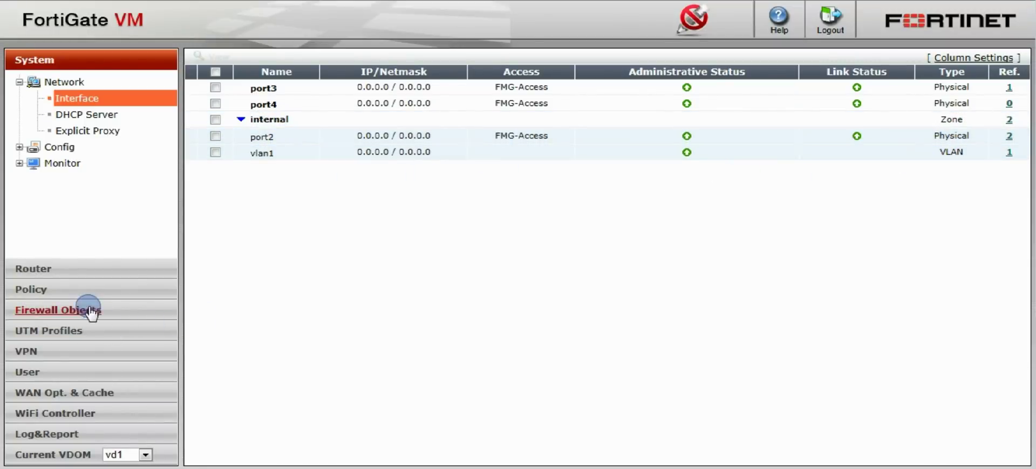
{"action": "left_click", "coordinate": [63, 286]}
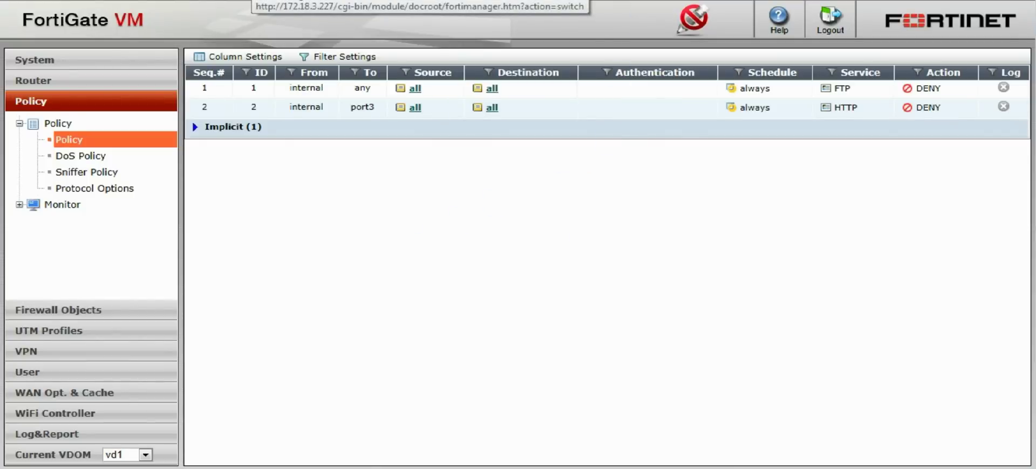
{"action": "left_click", "coordinate": [693, 18]}
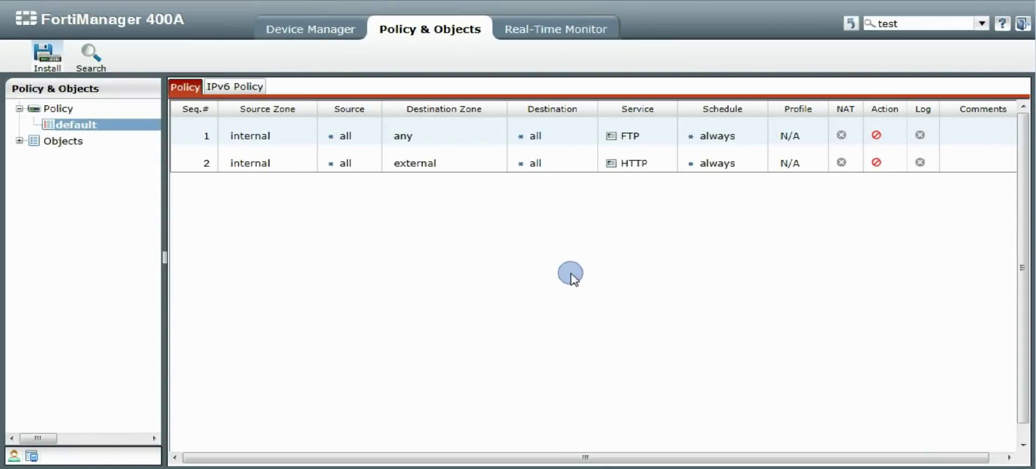